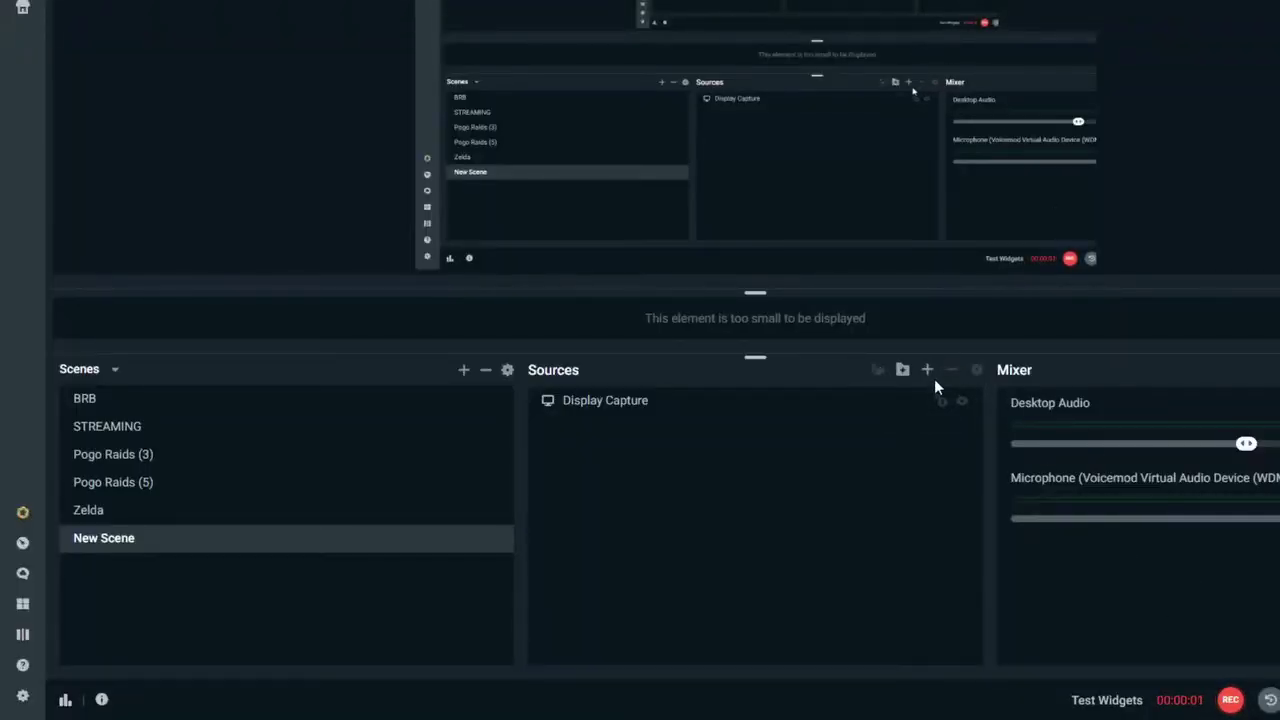
Step: Add a new Video Capture Device source to New Scene and list its available devices
click(926, 370)
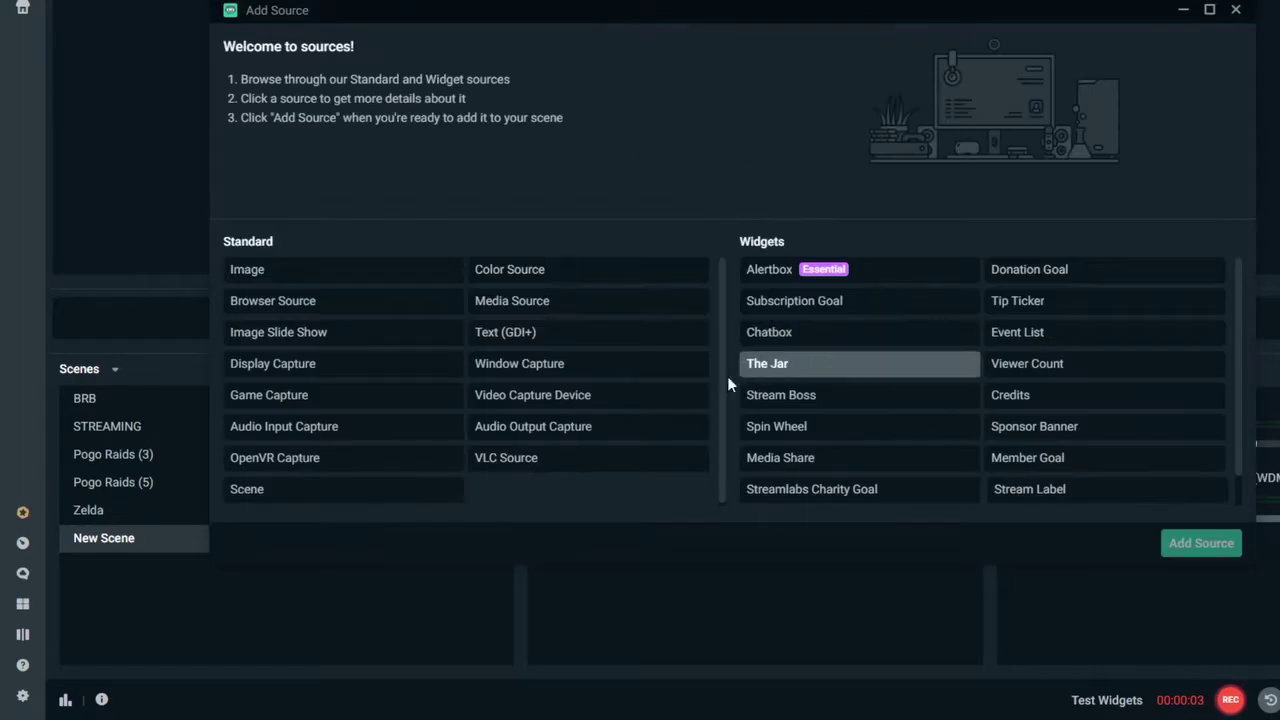
click(650, 400)
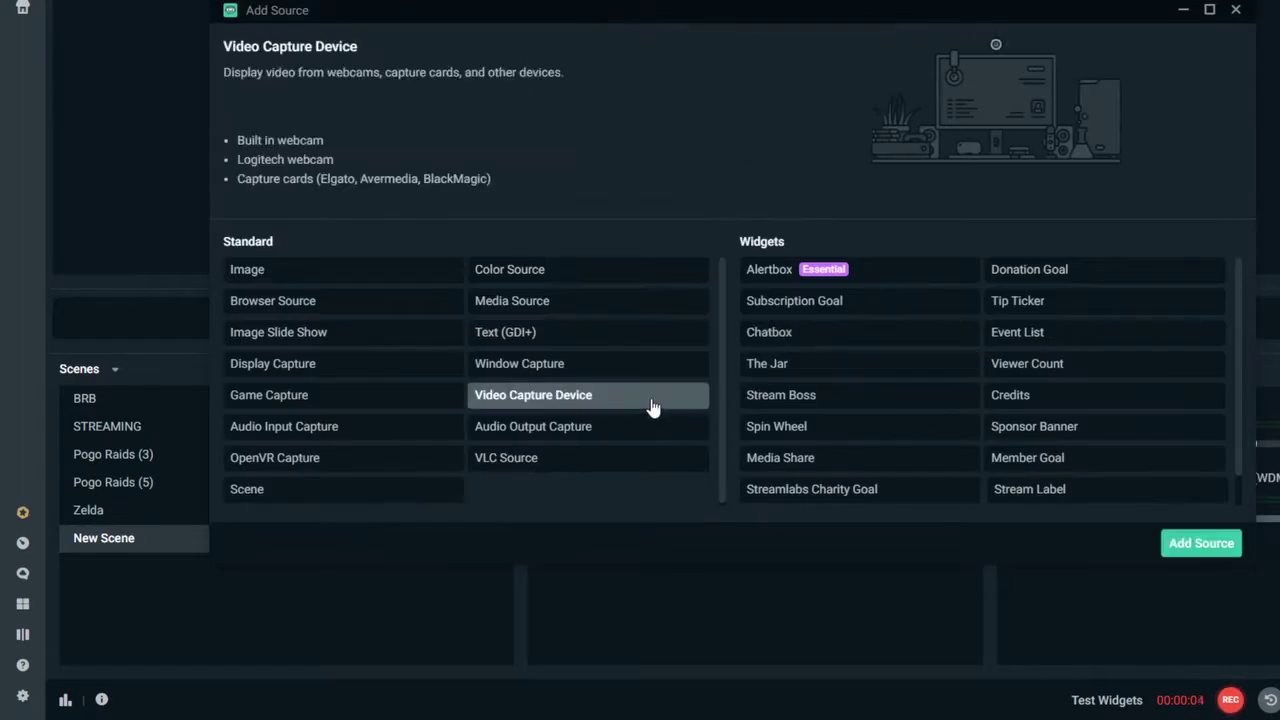
click(1200, 545)
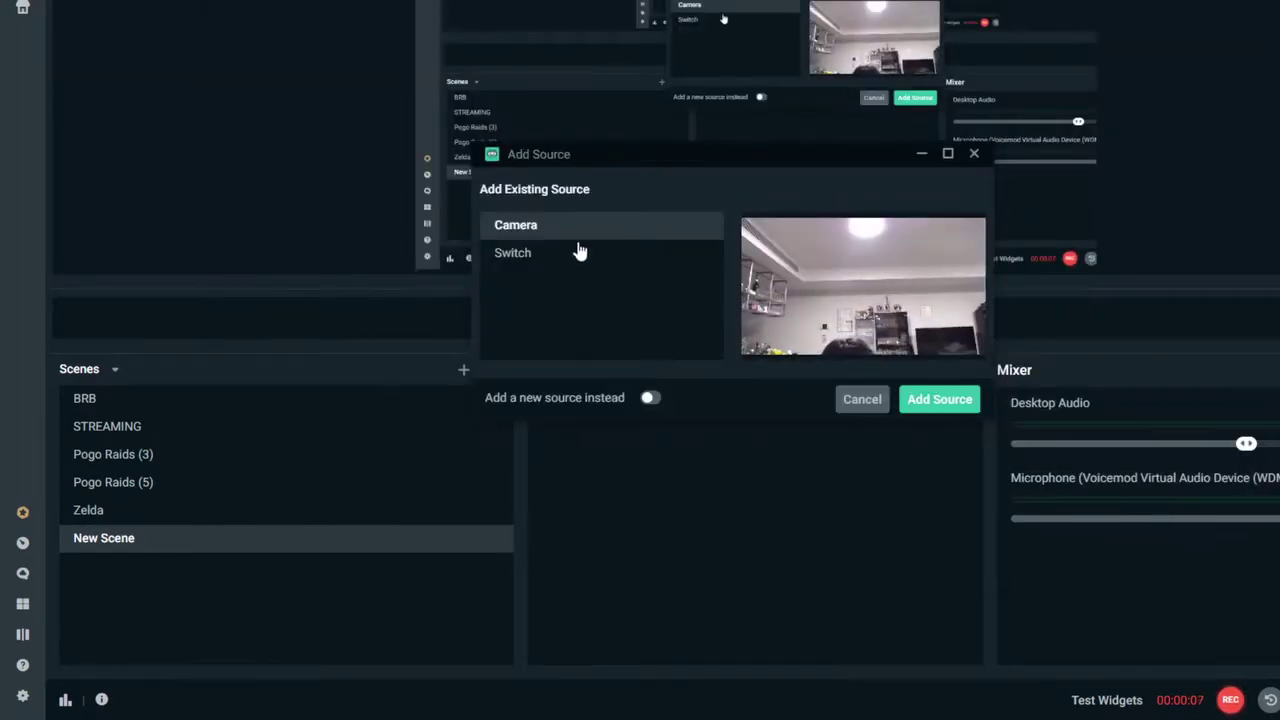
click(651, 398)
click(957, 400)
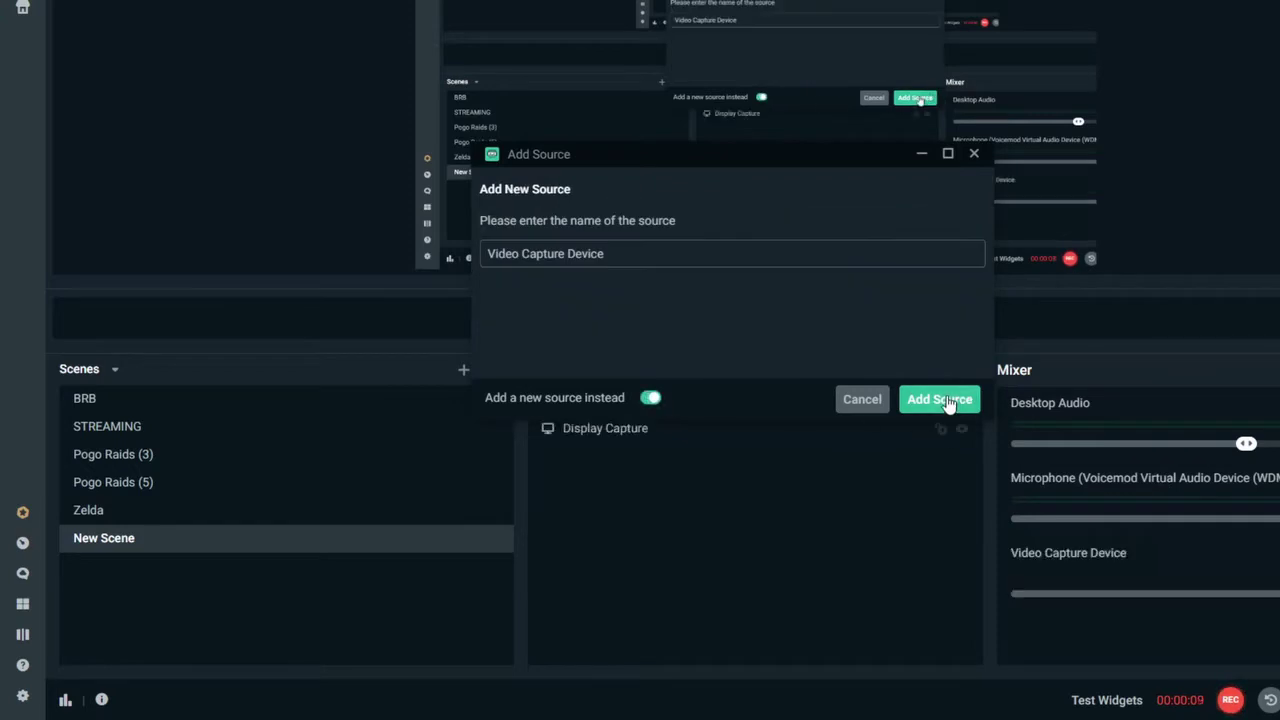
click(740, 162)
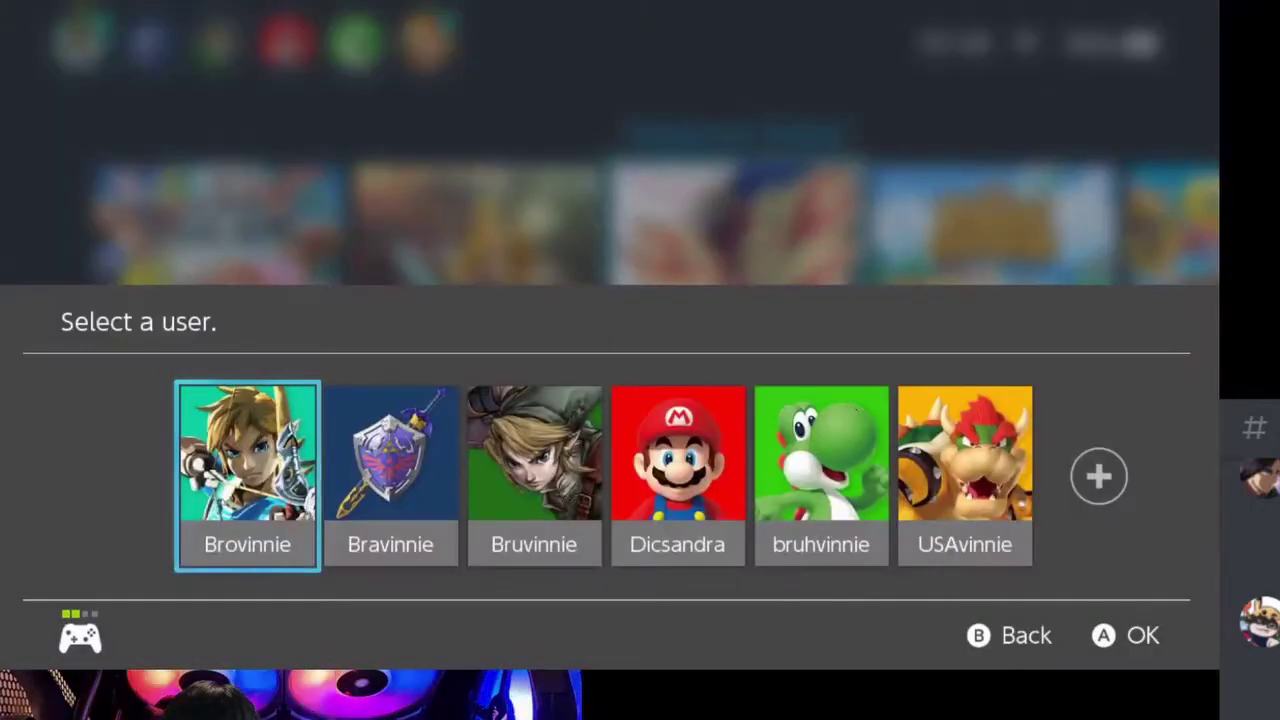
Step: Dismiss the Switch user prompt, then repeatedly launch and cancel Hyrule Warriors: Age of Calamity to test lag
key(Escape)
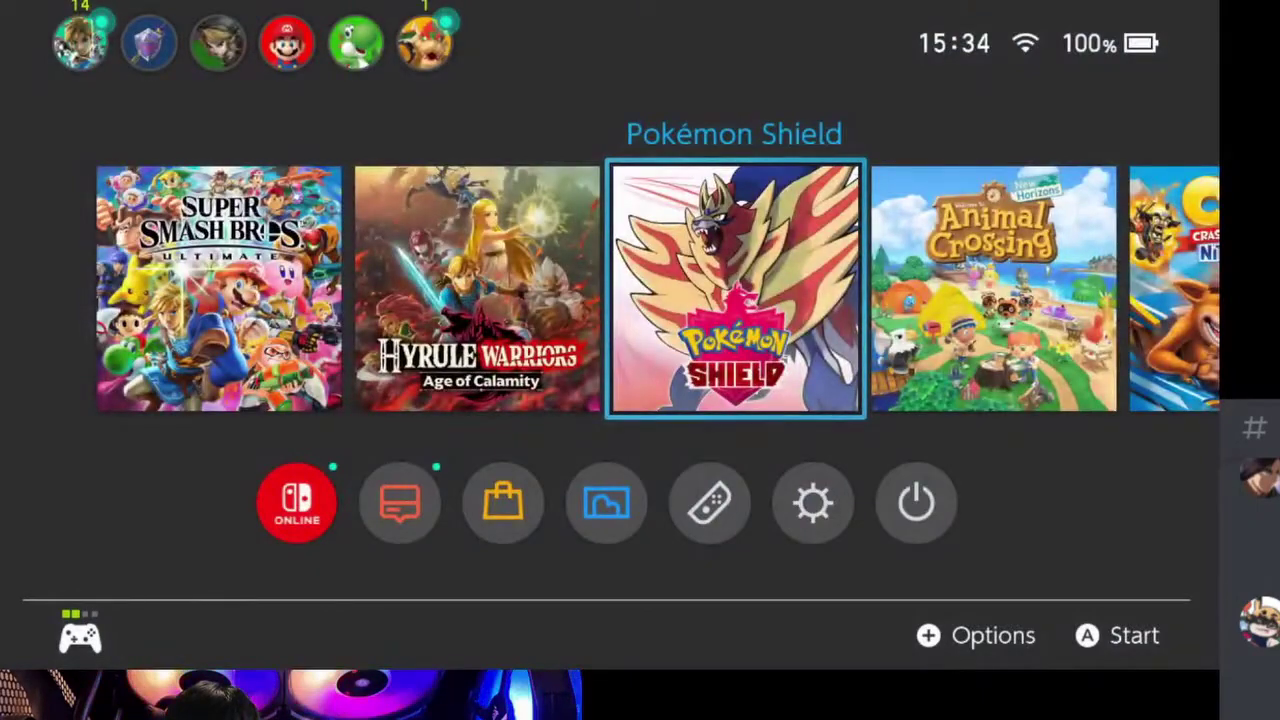
key(Left)
key(Return)
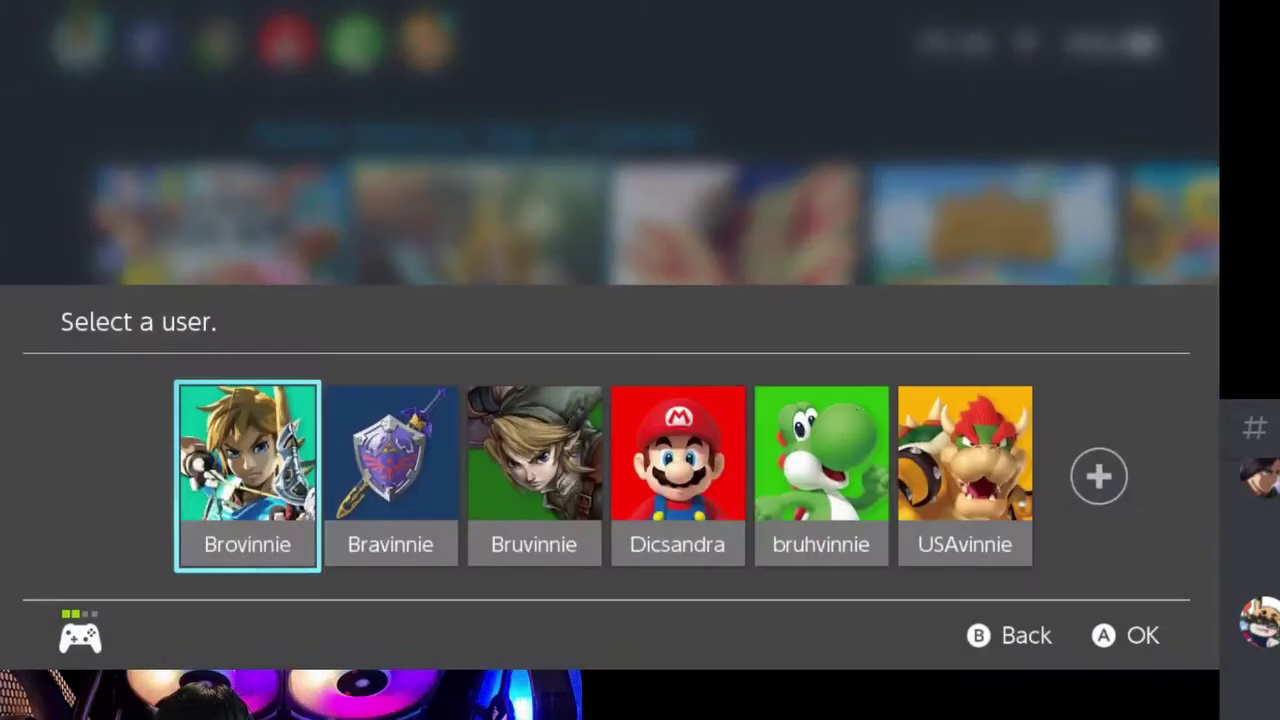
key(Escape)
key(Return)
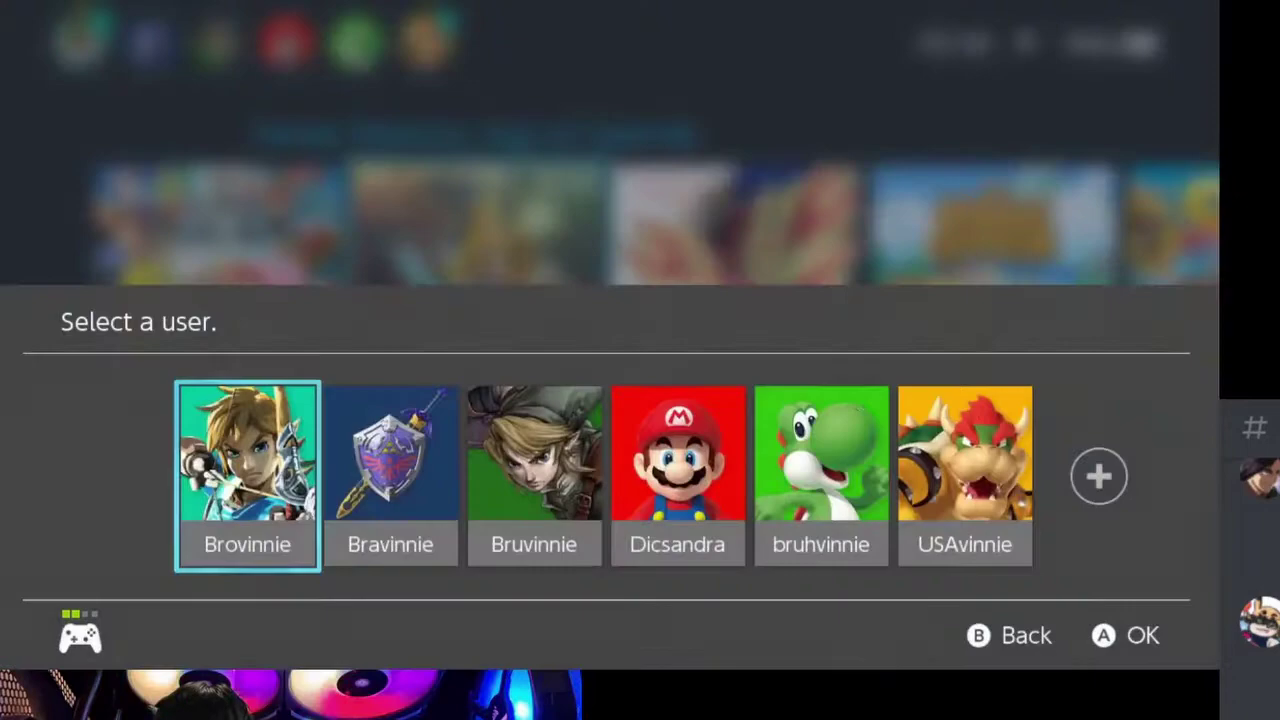
key(Escape)
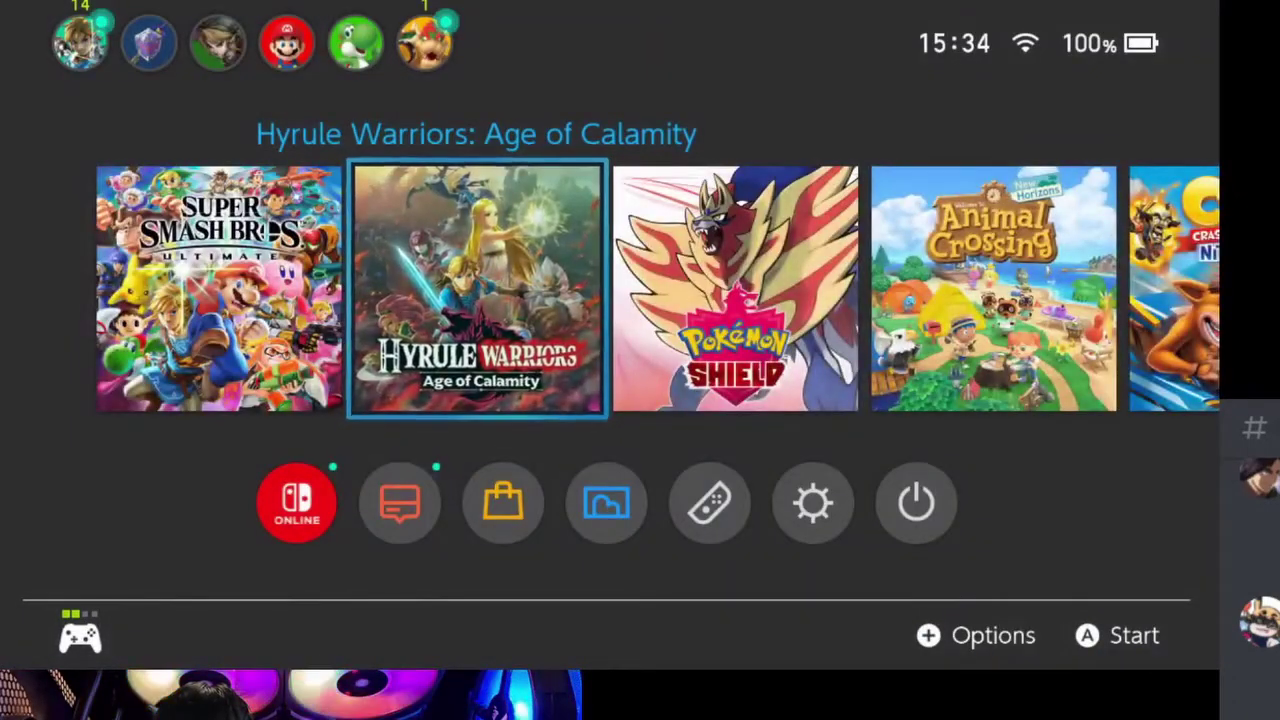
key(Return)
key(Escape)
Step: Move the highlight between Pokémon Shield and Hyrule Warriors, opening and closing the user prompt
key(Right)
key(Right)
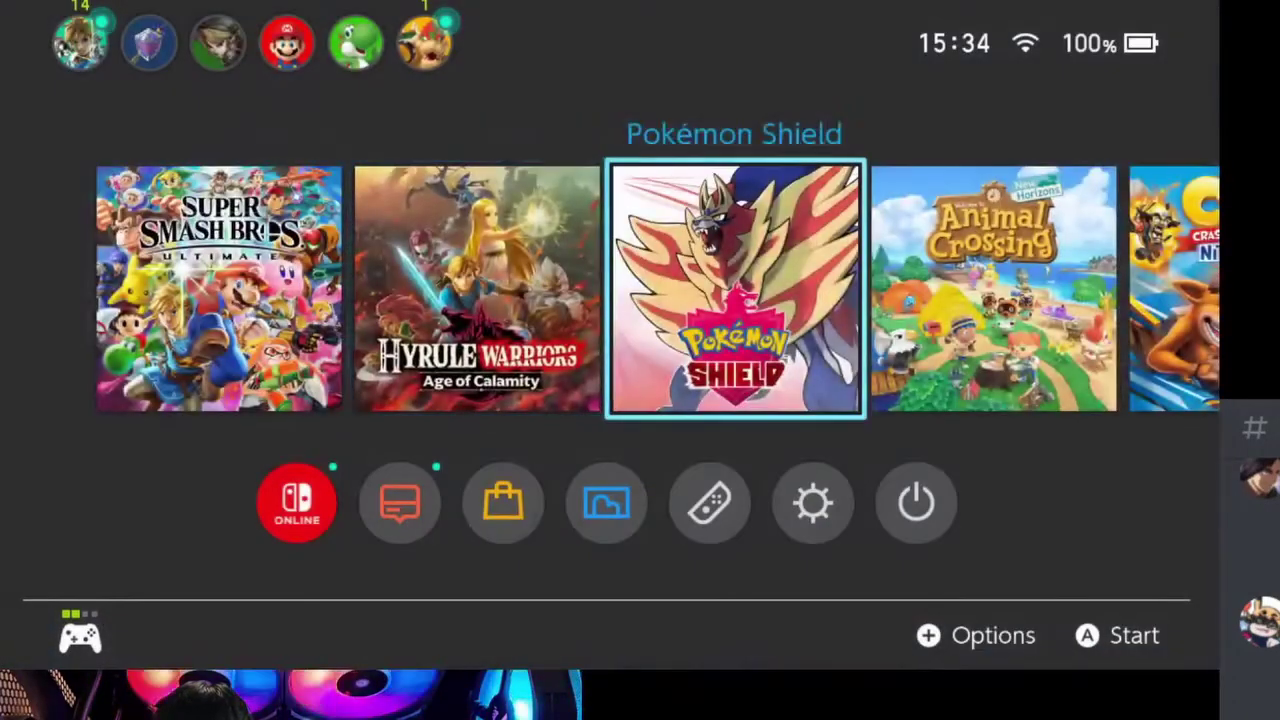
key(Left)
key(Return)
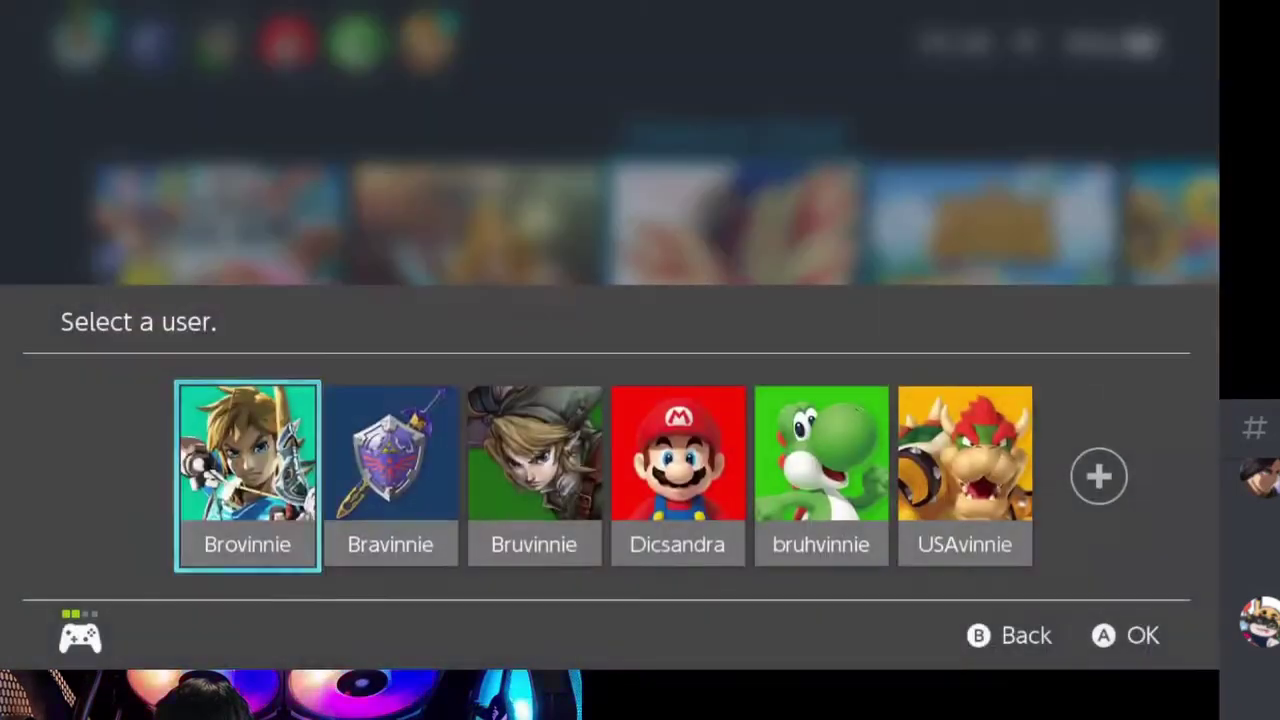
key(Escape)
key(Left)
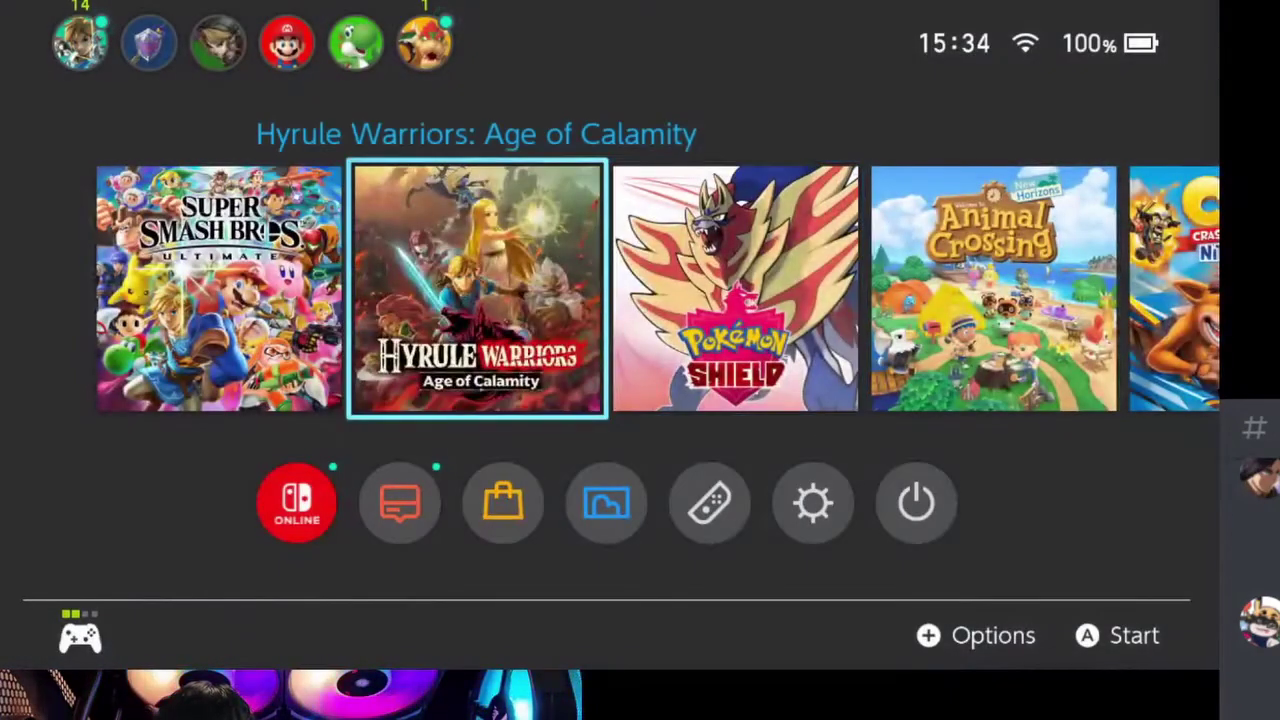
key(Return)
key(Return)
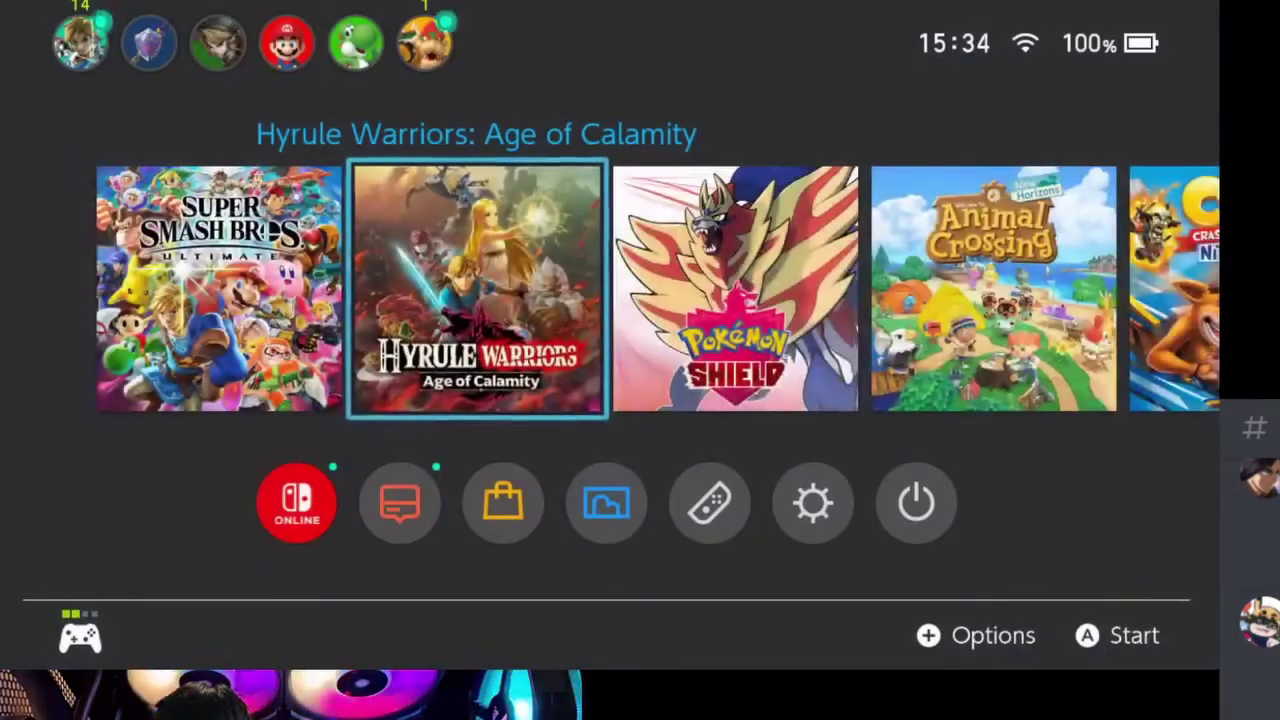
key(Right)
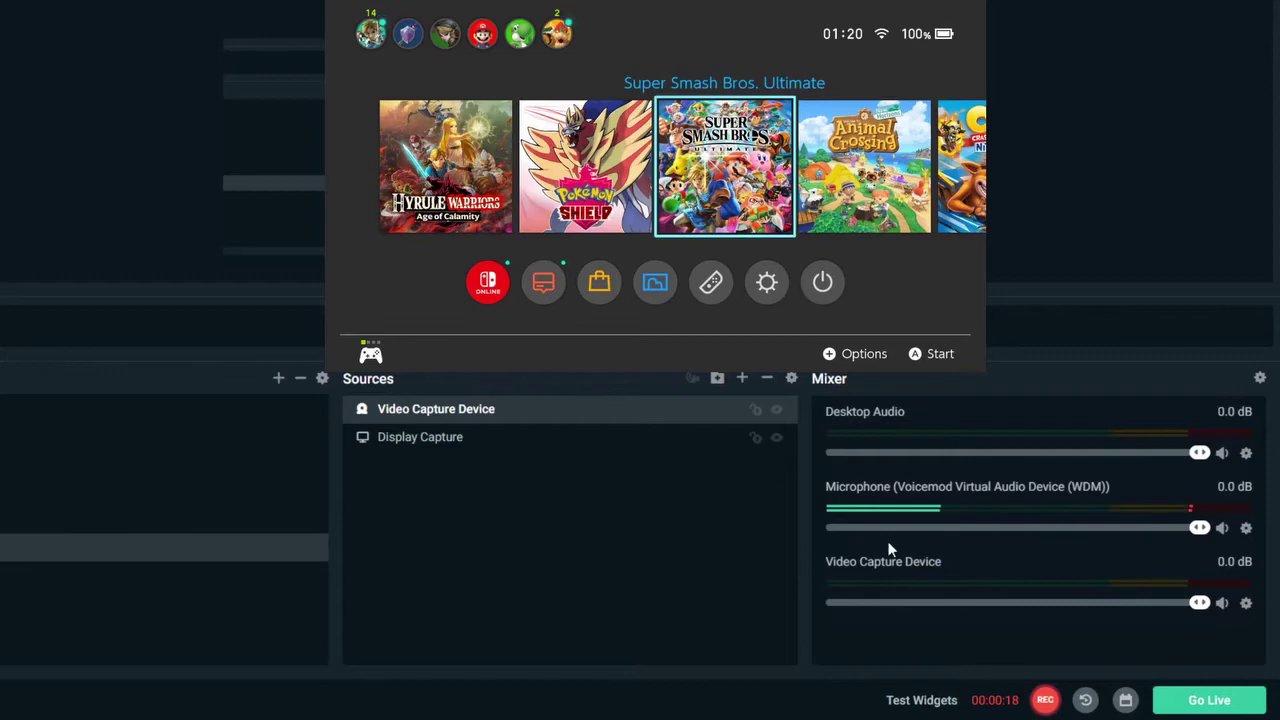
click(744, 380)
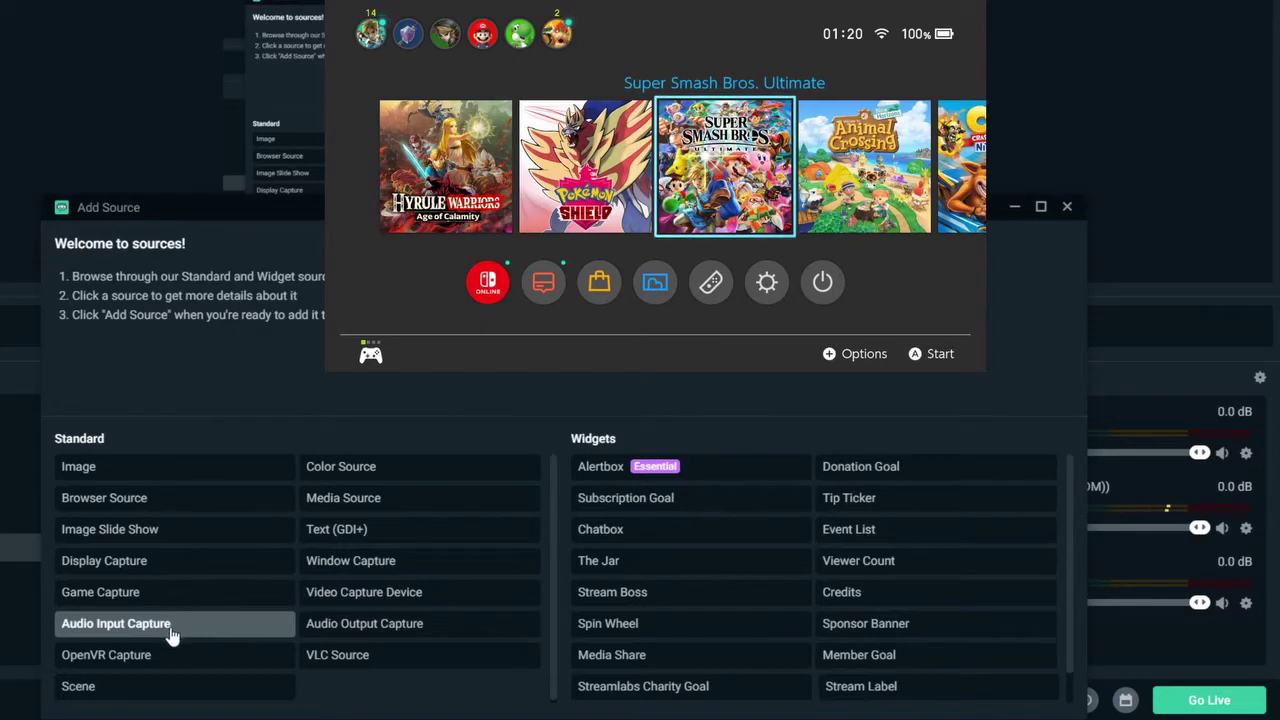
click(1067, 208)
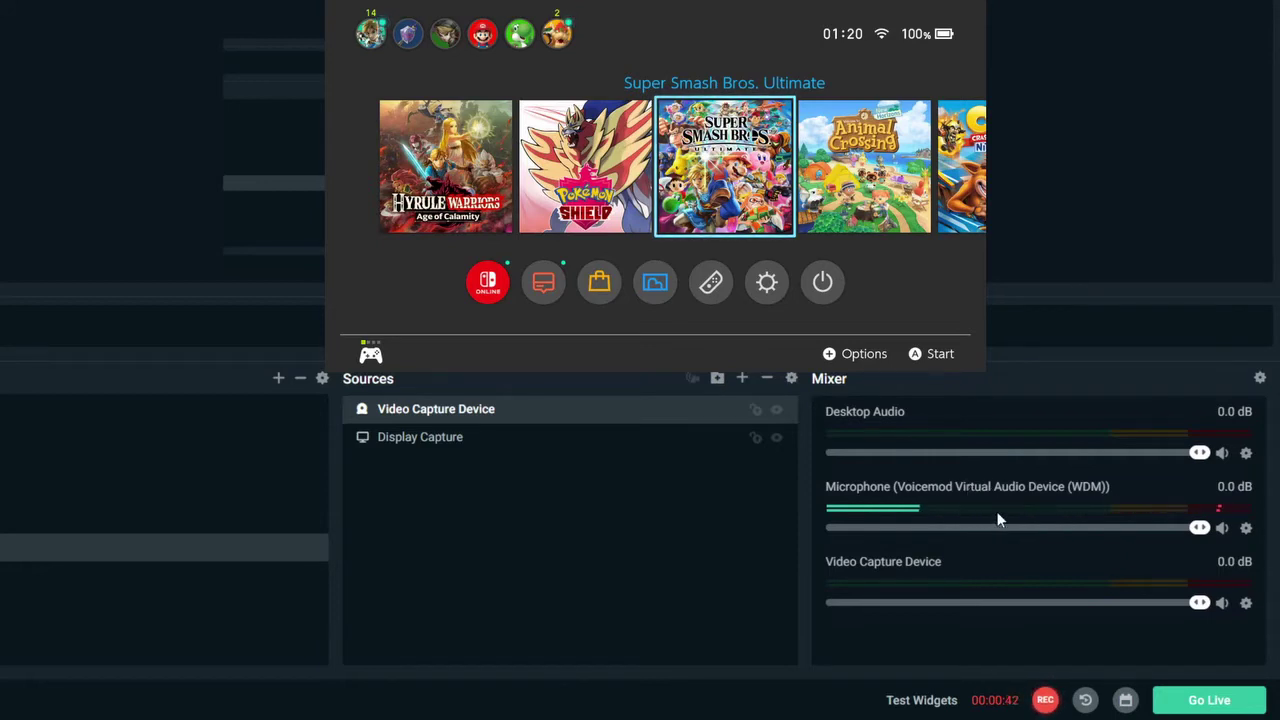
Step: Deselect the Video Capture Device source by clicking empty space in the Sources panel
click(1068, 166)
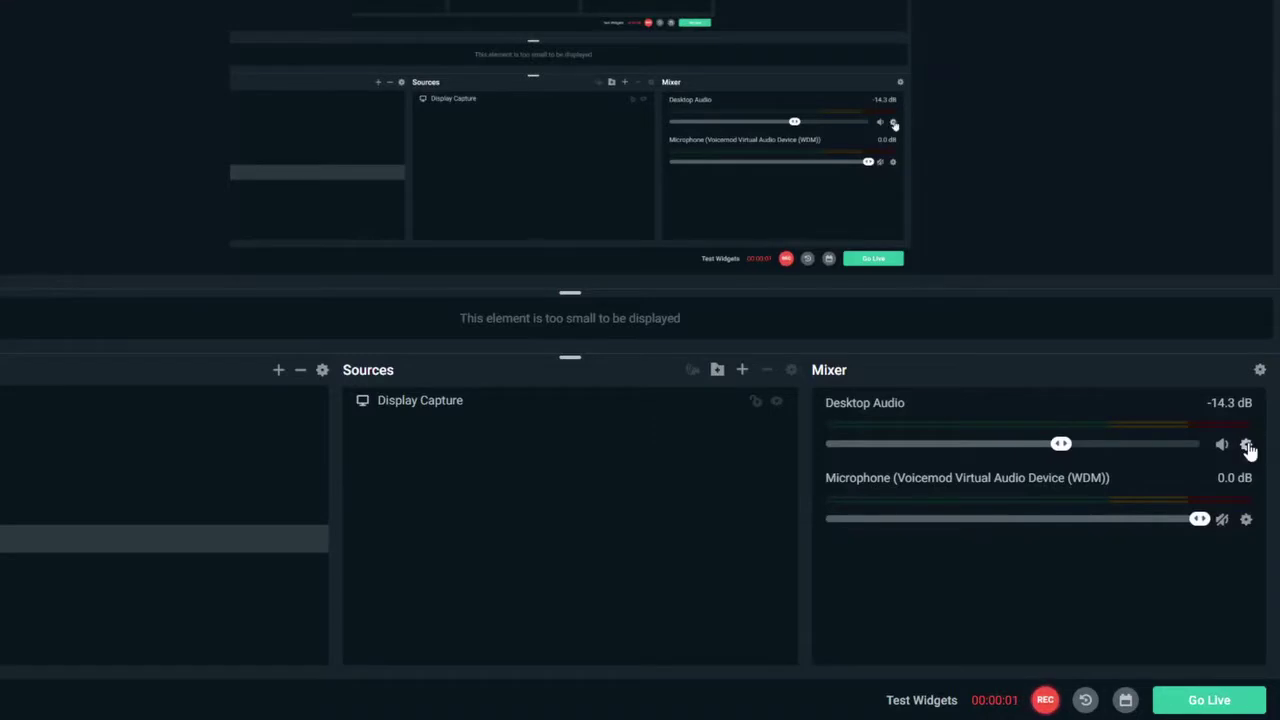
Step: Uncheck Use Device Timestamps in the Desktop Audio properties
click(1246, 445)
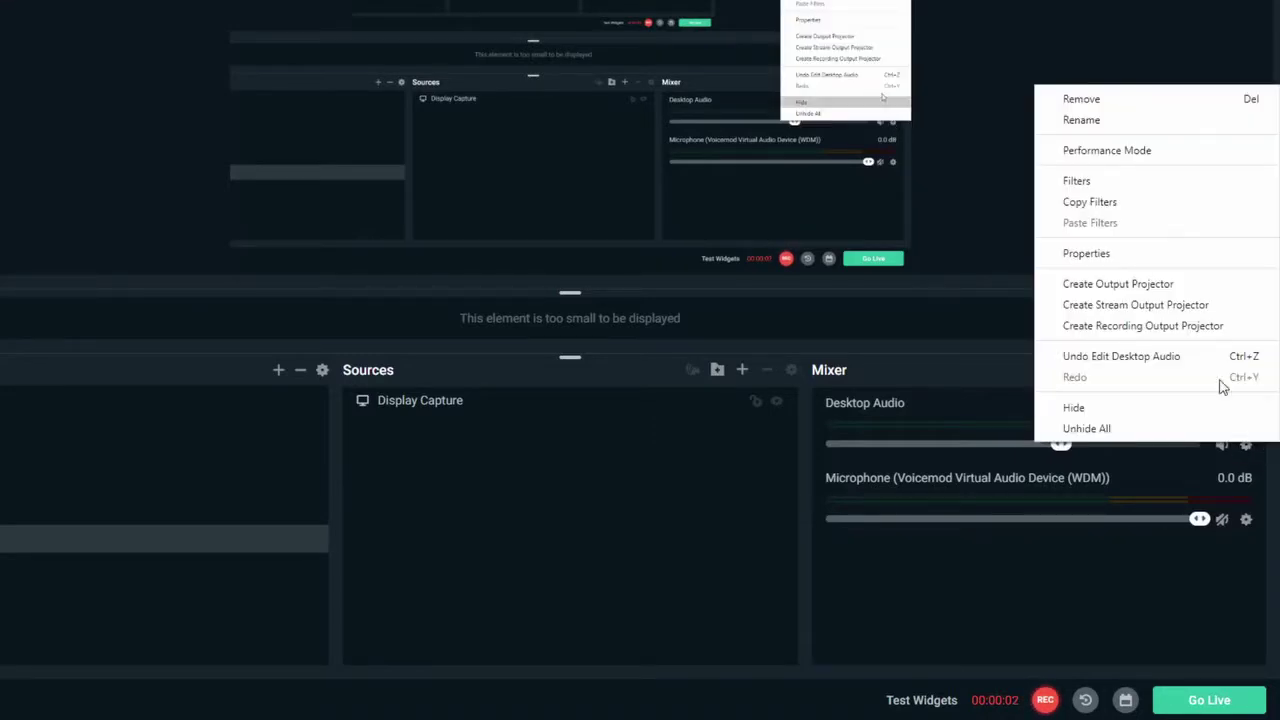
click(1114, 254)
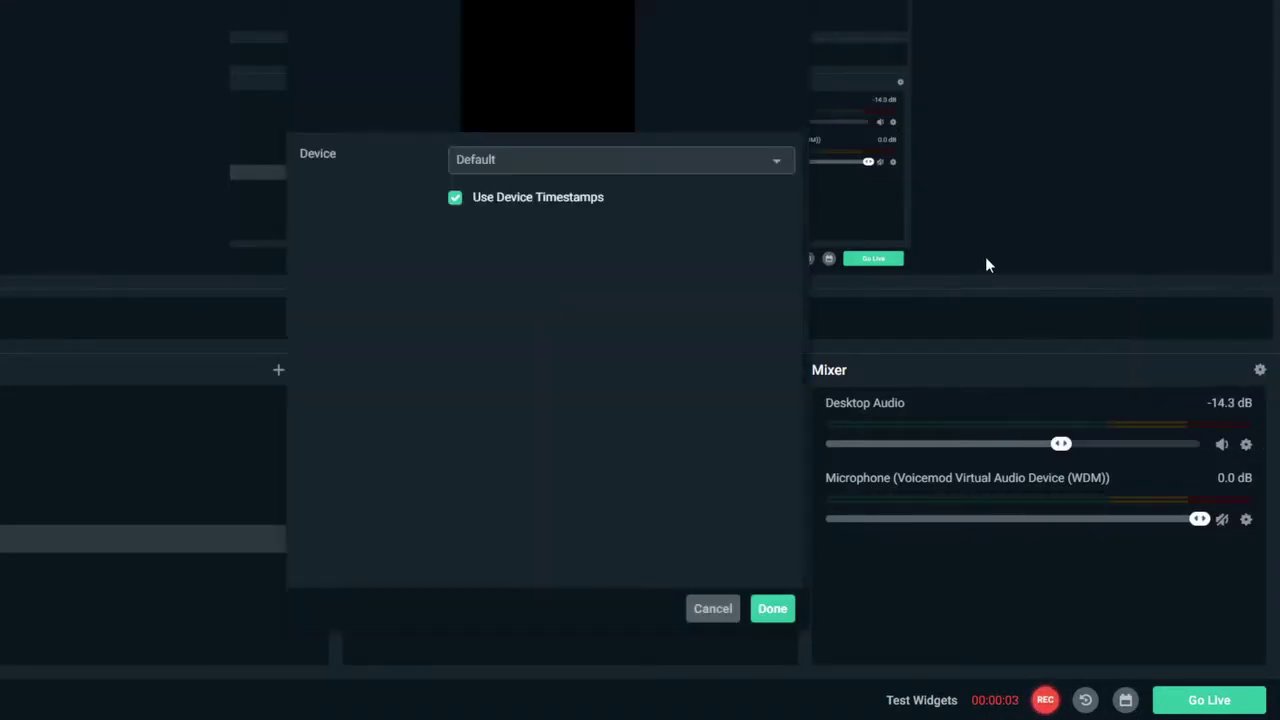
click(538, 198)
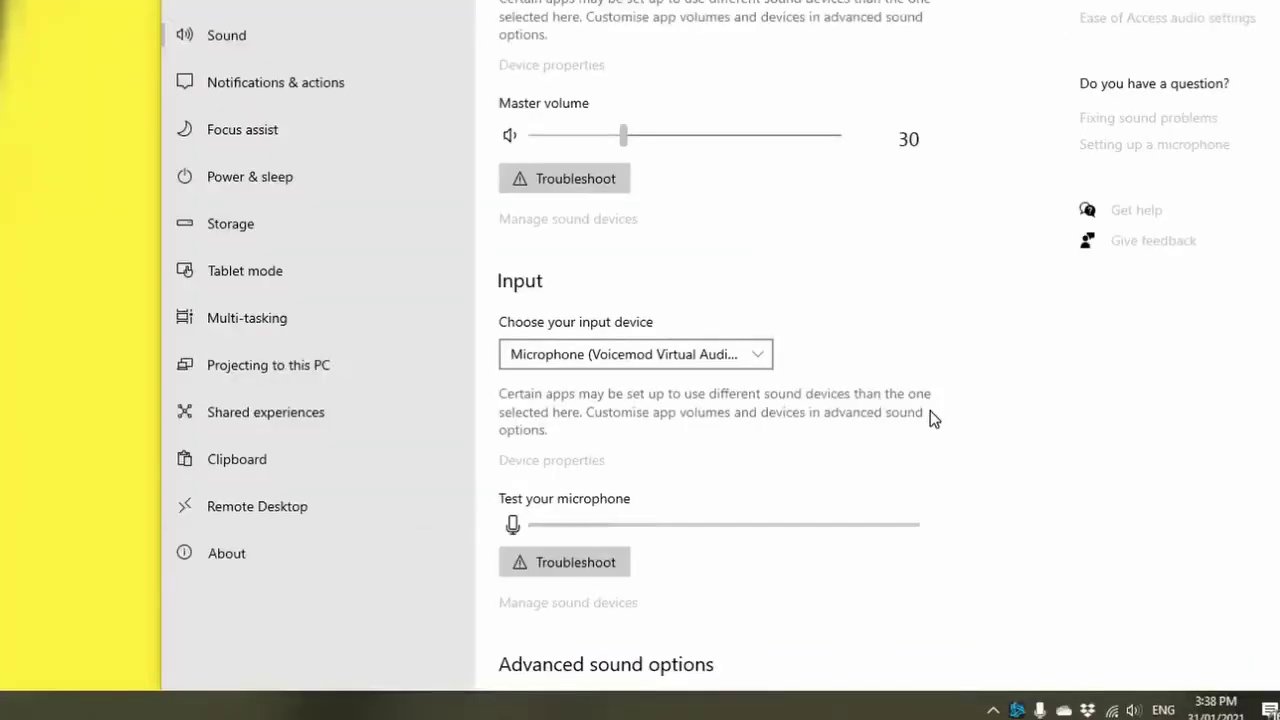
Step: Open Manage sound devices in Sound settings and scroll to the Input devices list
scroll(806, 491, down, 2)
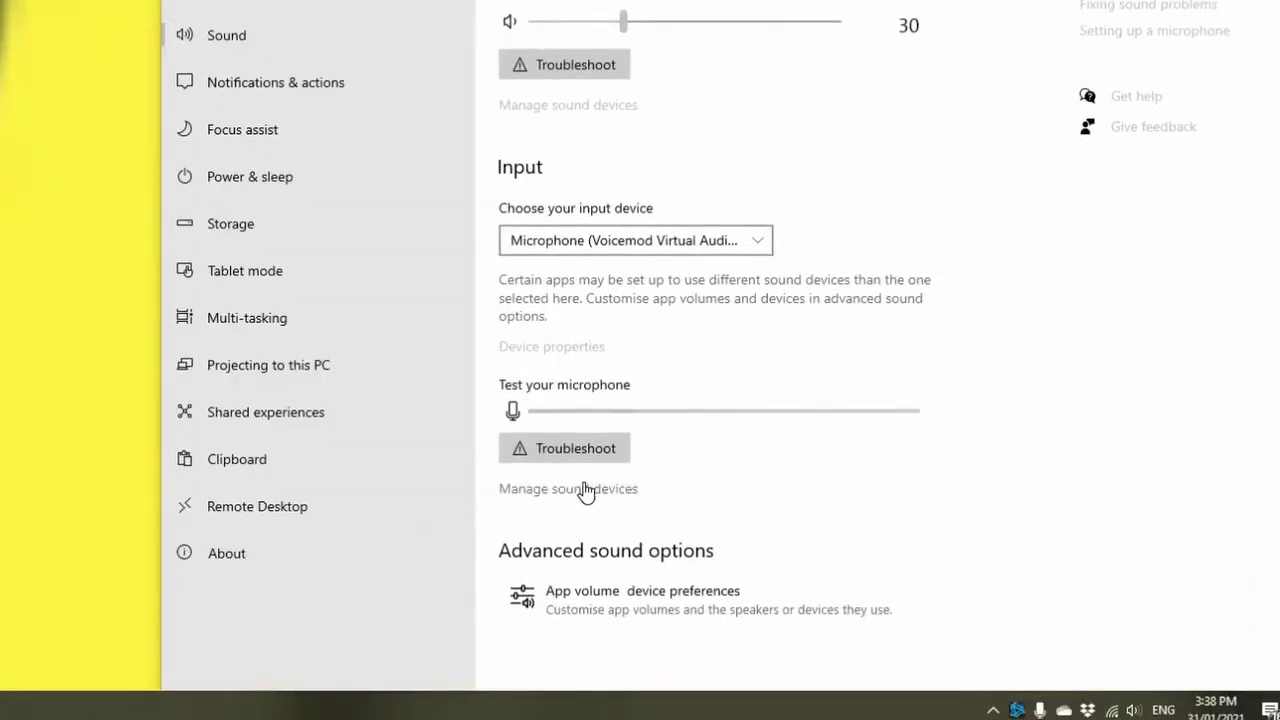
click(590, 492)
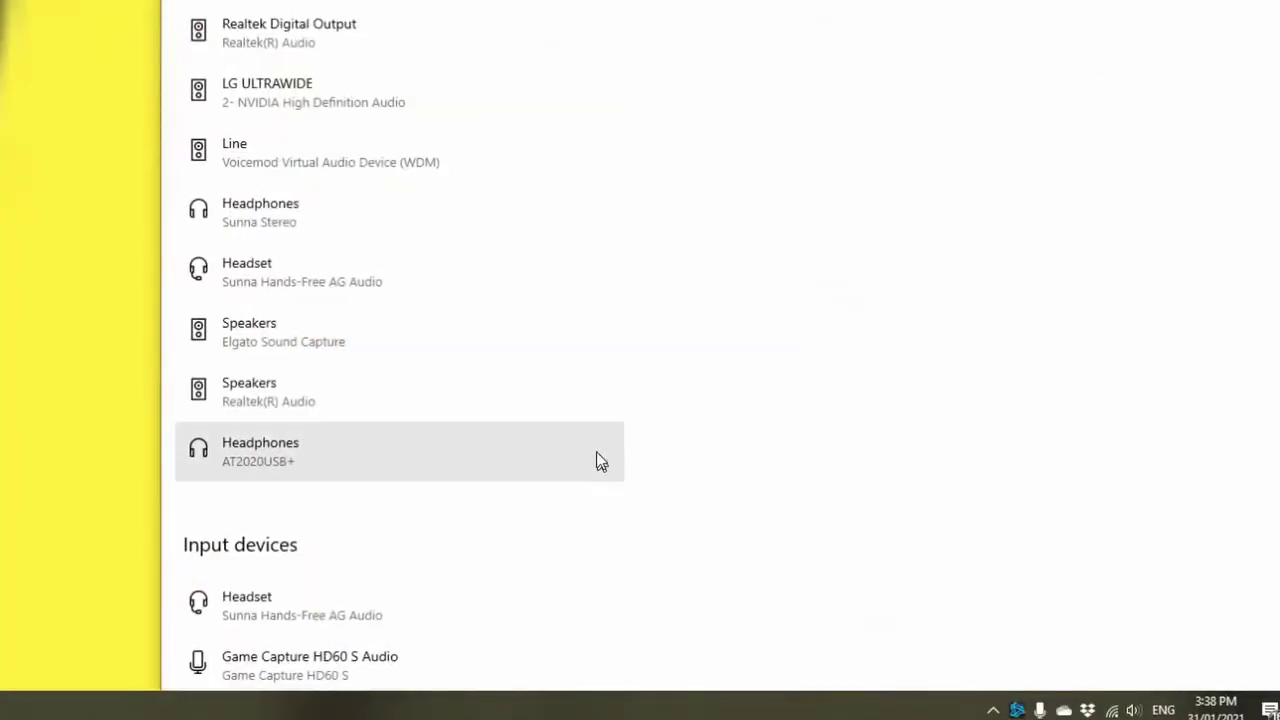
scroll(568, 369, down, 4)
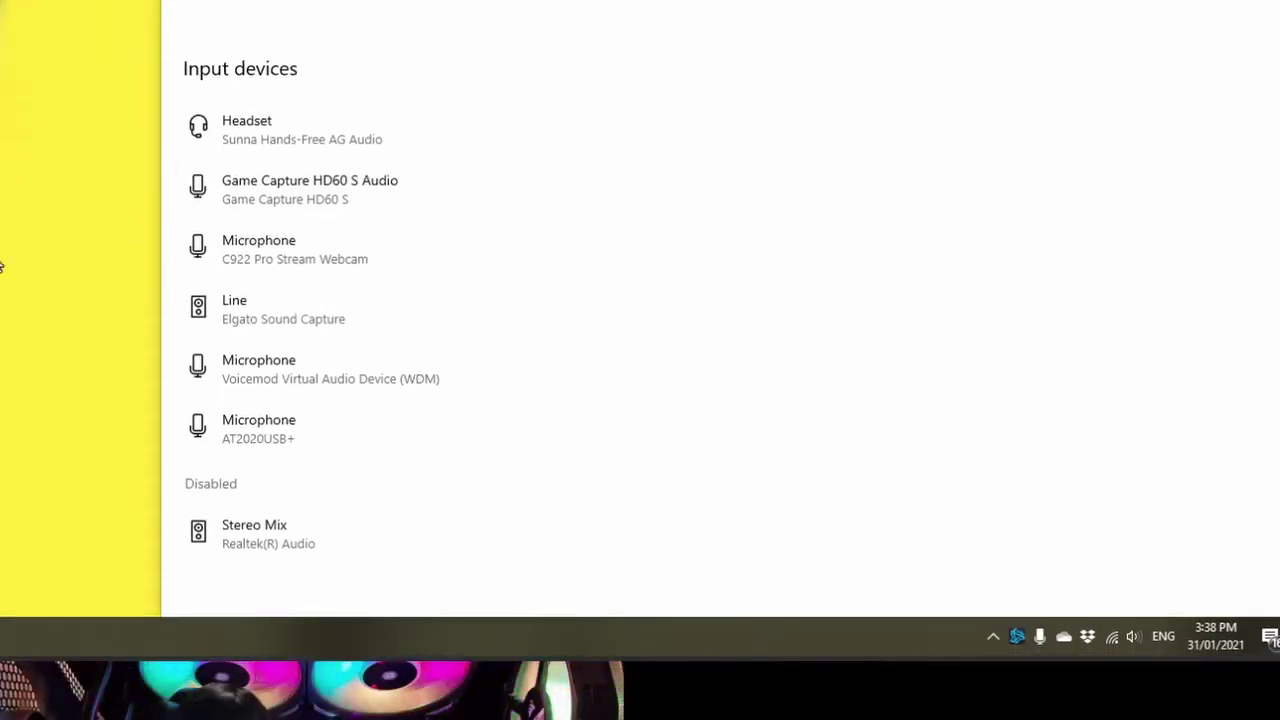
Step: Disable Game Capture HD60 S Audio, then re-enable it from the Disabled list
click(411, 189)
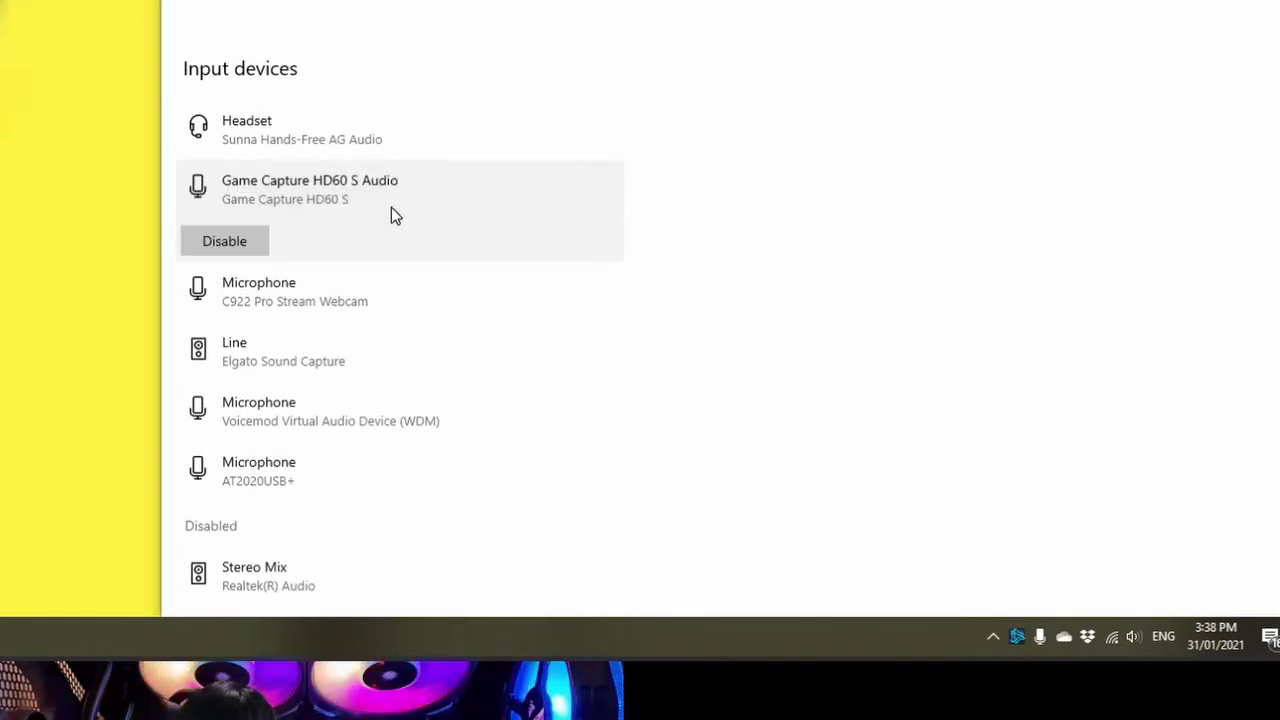
click(237, 241)
click(300, 492)
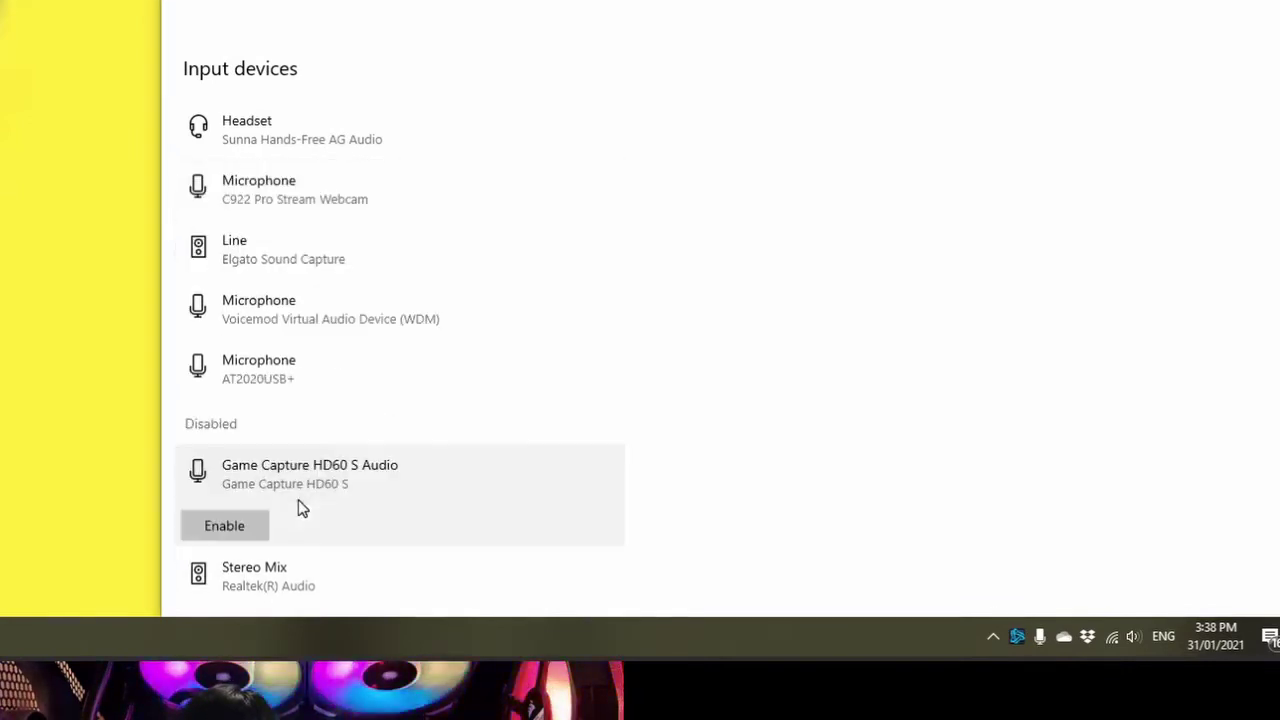
click(239, 533)
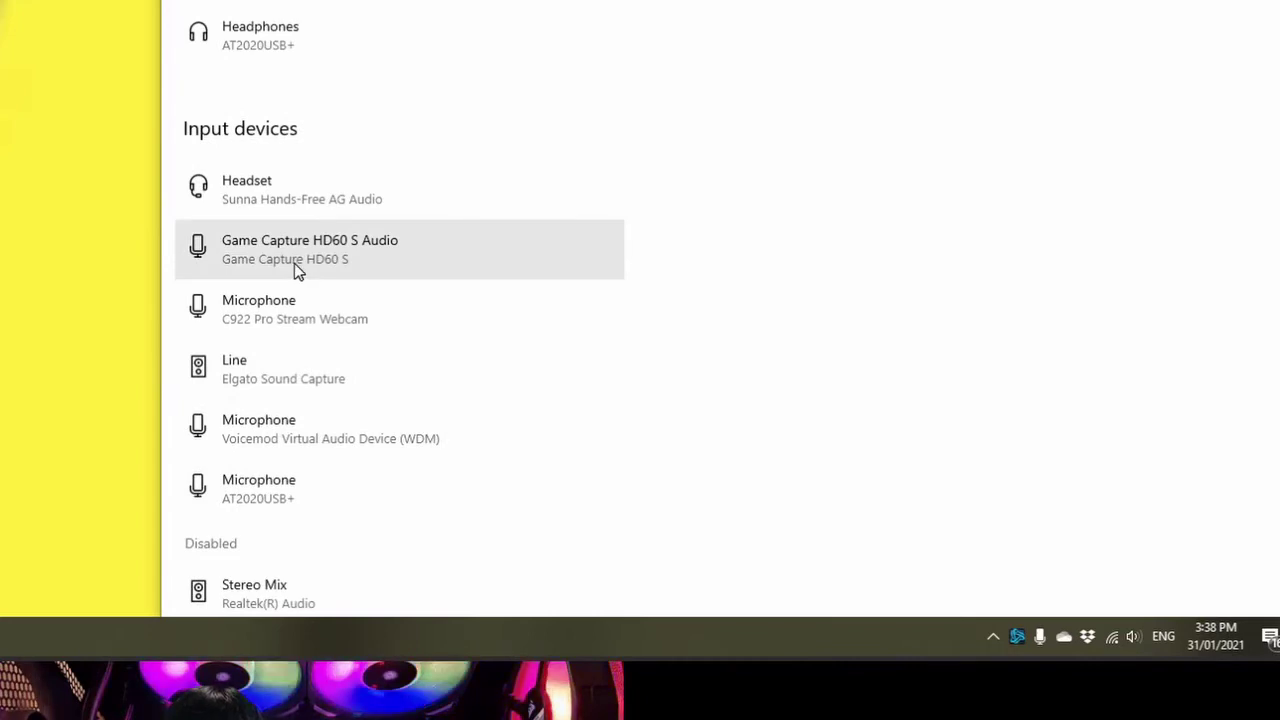